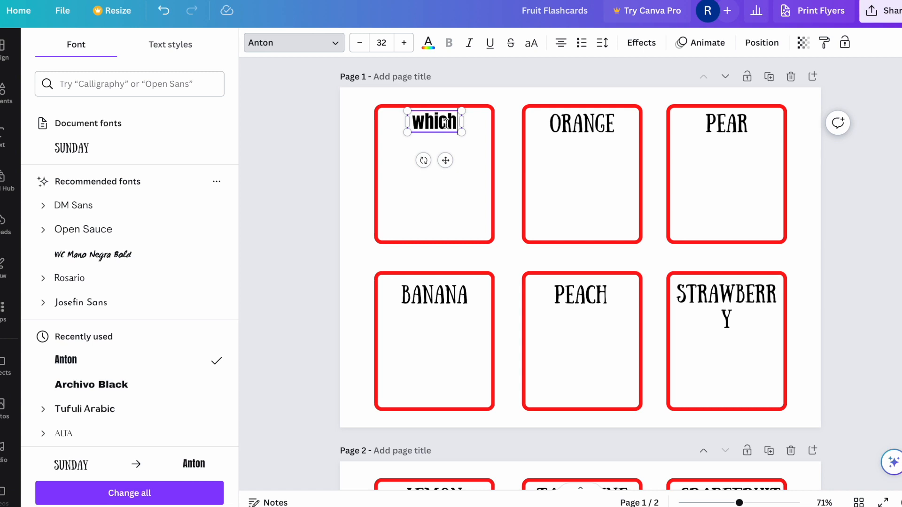
Step: Set the font size of "which" to 43 and widen its text box so the word fits on one line
double_click(444, 123)
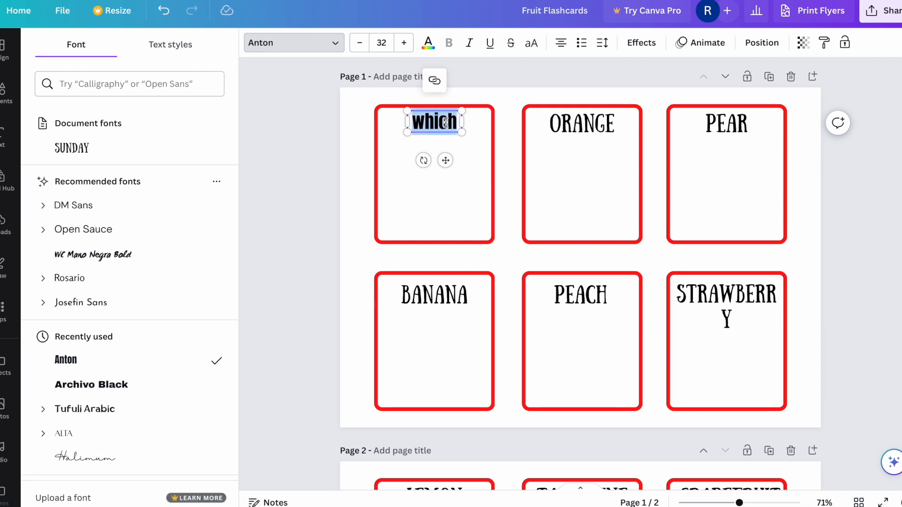
left_click(387, 44)
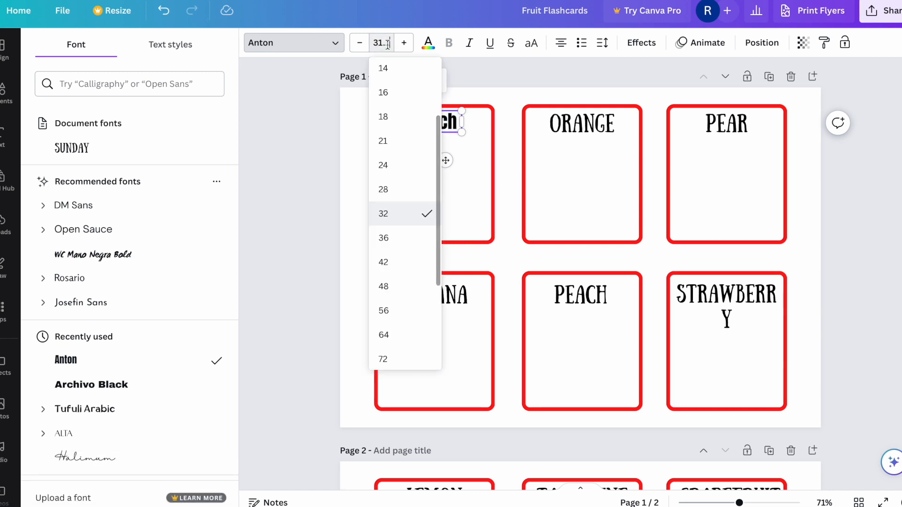
left_click(385, 42)
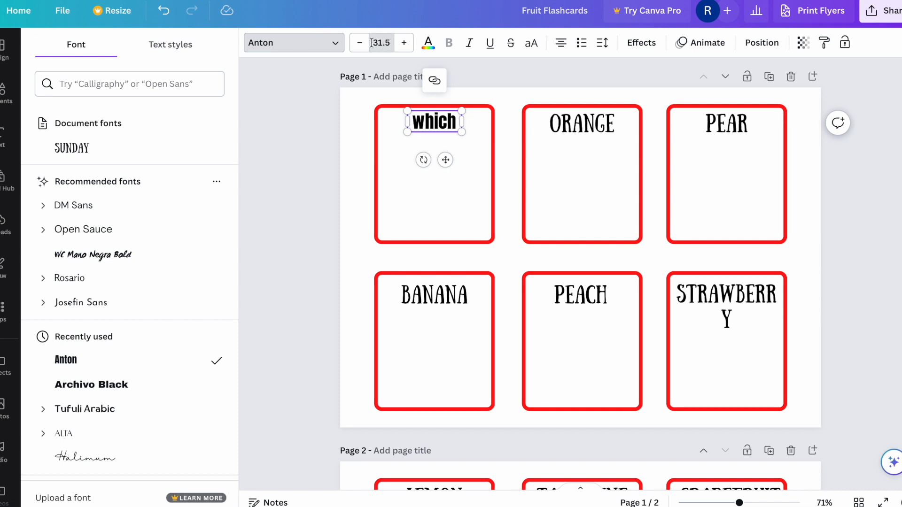
left_click(376, 42)
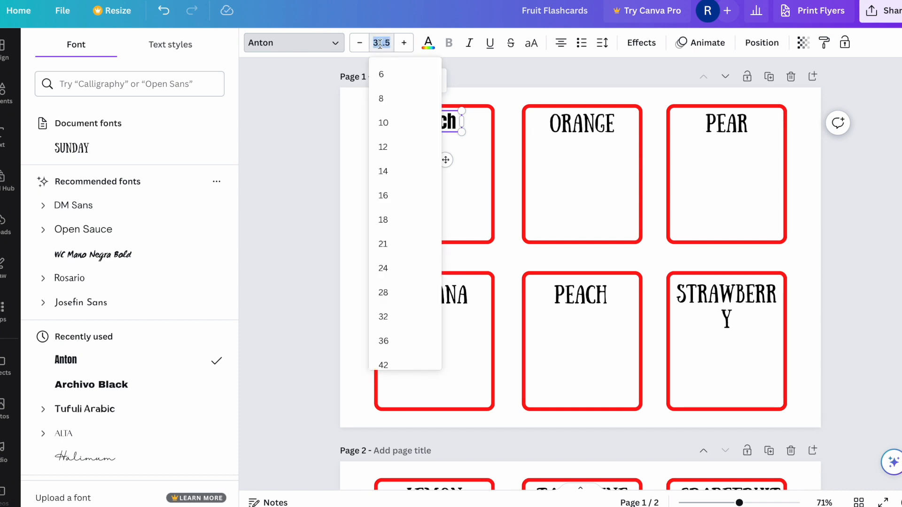
key("Return")
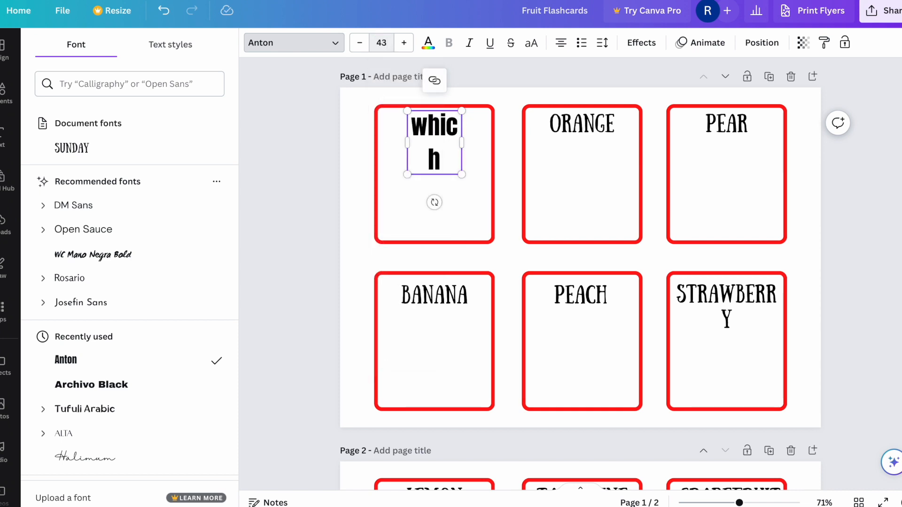
left_click(461, 141)
left_click_drag(461, 145, 475, 143)
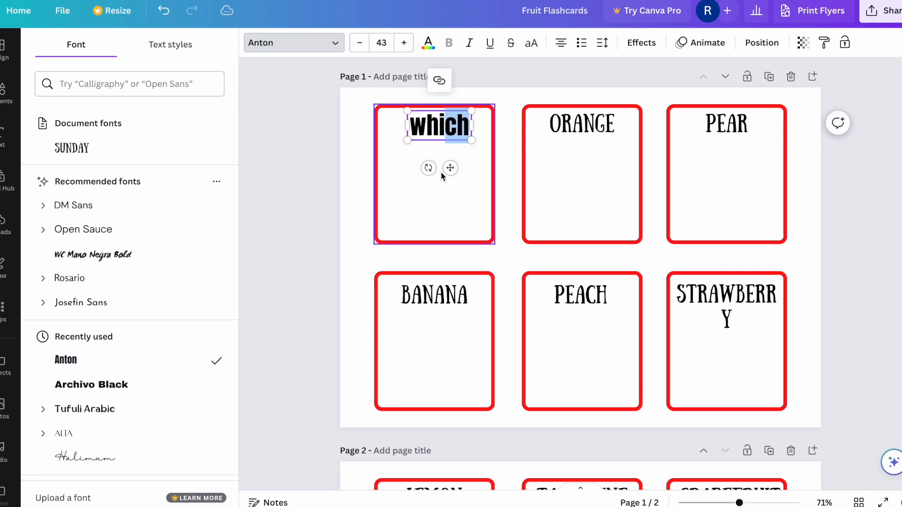
Step: Recolour the border of the "which" card pink and centre the word within the card
left_click(440, 174)
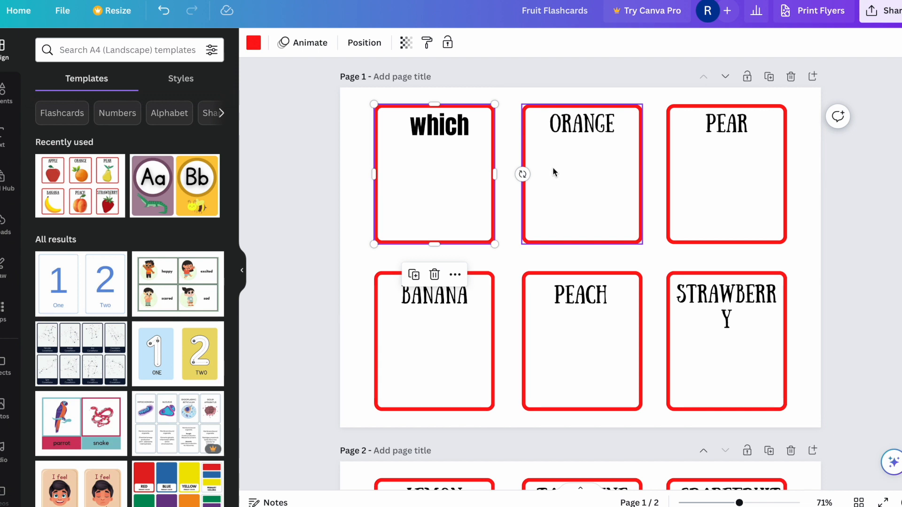
left_click(253, 43)
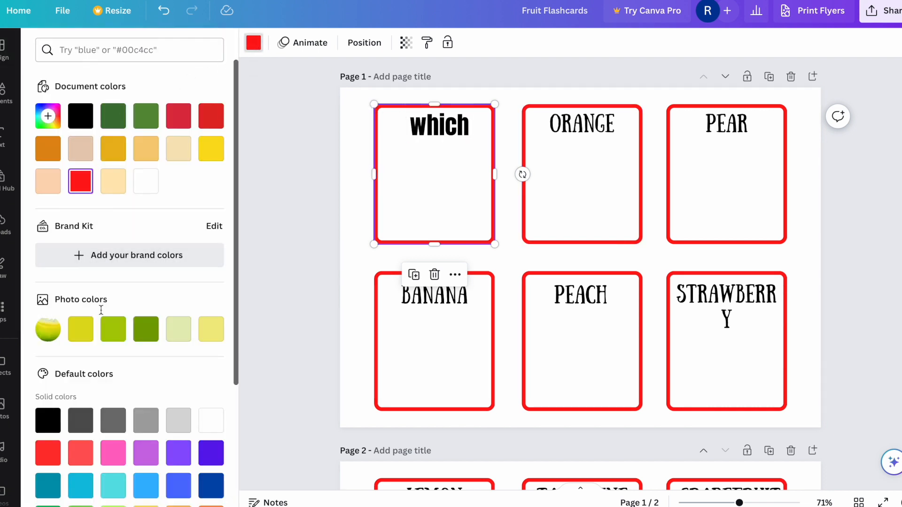
left_click(115, 456)
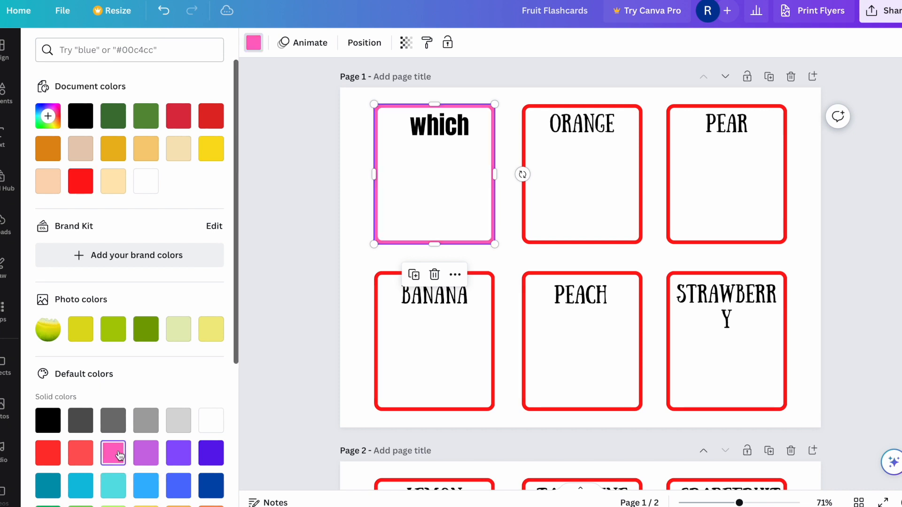
left_click(616, 201)
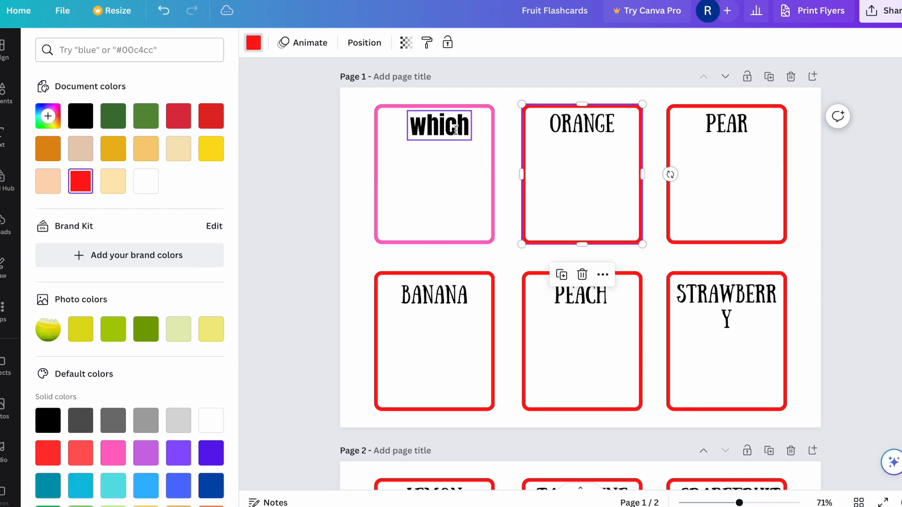
left_click(444, 126)
left_click_drag(450, 168, 444, 169)
Step: Replace the ORANGE title with "new" in the Anton font at size 43
left_click(553, 166)
double_click(582, 123)
type("new")
left_click(294, 43)
left_click(111, 147)
left_click(381, 43)
left_click(383, 261)
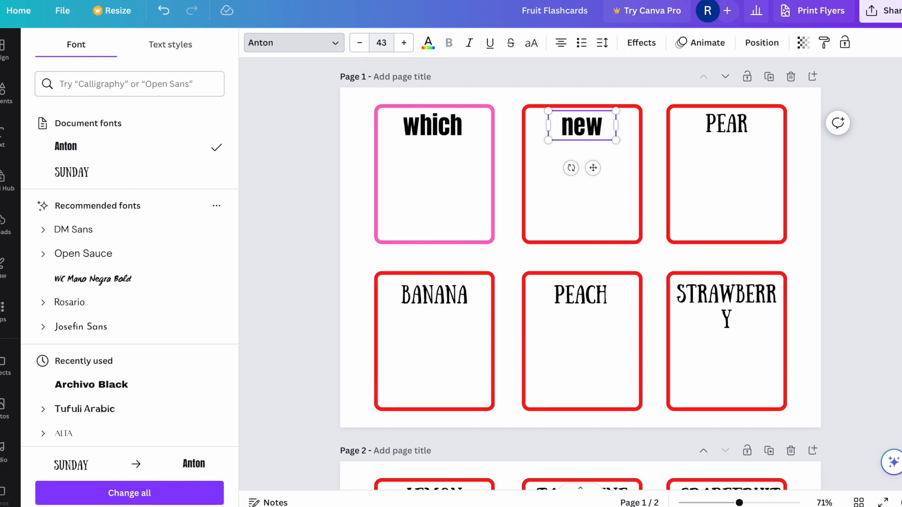
Step: Recolour the border of the "new" card with the same pink
left_click(640, 115)
left_click(254, 43)
left_click(114, 181)
Step: Replace the PEAR title with "could" in Anton at size 43, fitted on one line and centred in its card
double_click(726, 123)
type("could")
left_click(279, 52)
left_click(66, 146)
left_click(381, 43)
left_click(383, 261)
left_click_drag(755, 140, 764, 125)
left_click(743, 167)
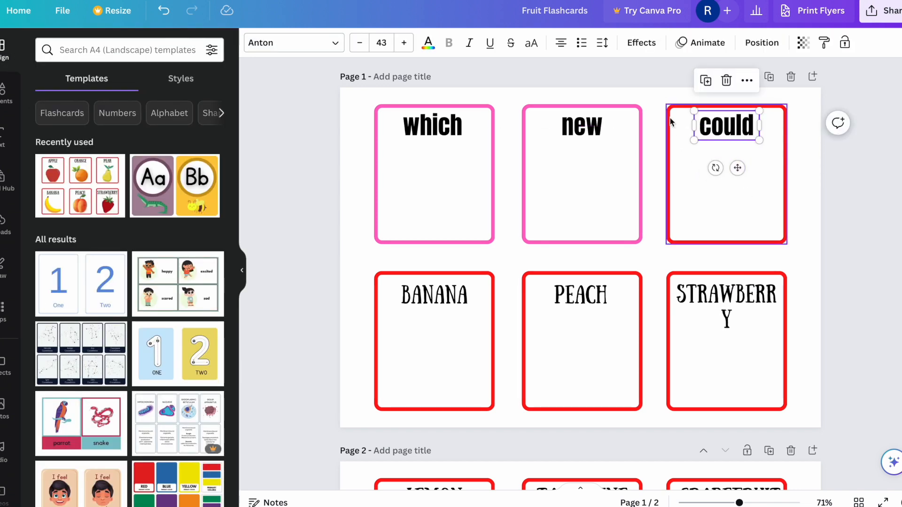
Step: Recolour the border of the "could" card with the document's pink
left_click(669, 120)
left_click(253, 43)
left_click(113, 181)
Step: Replace the BANANA title with "out" in the Anton font at size 43
double_click(438, 294)
type("out")
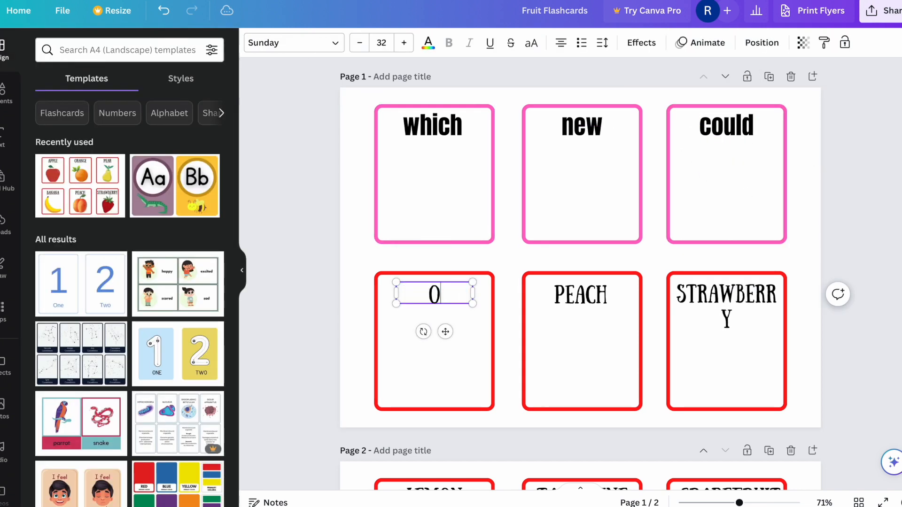
left_click(294, 43)
left_click(66, 146)
left_click(382, 43)
type("43")
key("Return")
Step: Recolour the borders of the "out" card and the PEACH card pink
left_click(375, 300)
left_click(253, 43)
left_click(113, 181)
left_click(534, 280)
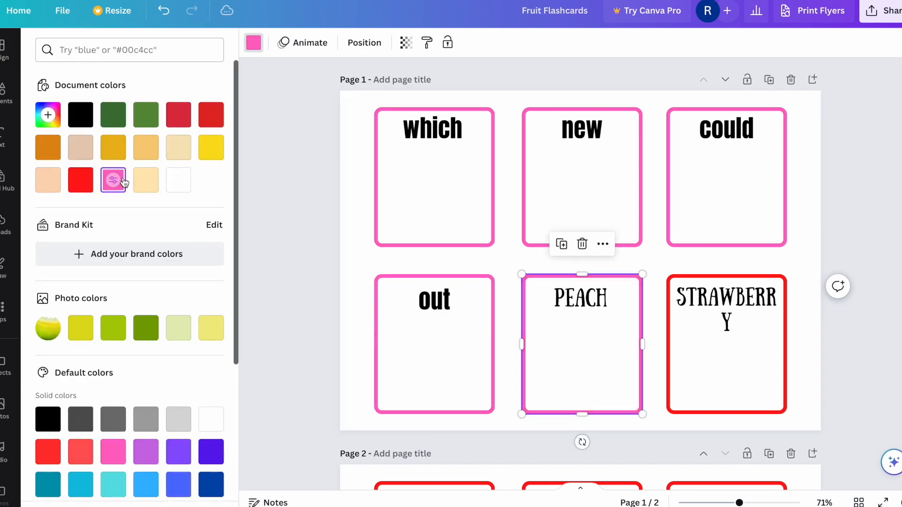
left_click(113, 181)
Step: Replace the PEACH title with "all" in the Anton font at size 43
double_click(580, 297)
type("all")
left_click(294, 43)
left_click(66, 146)
left_click(381, 42)
type("4")
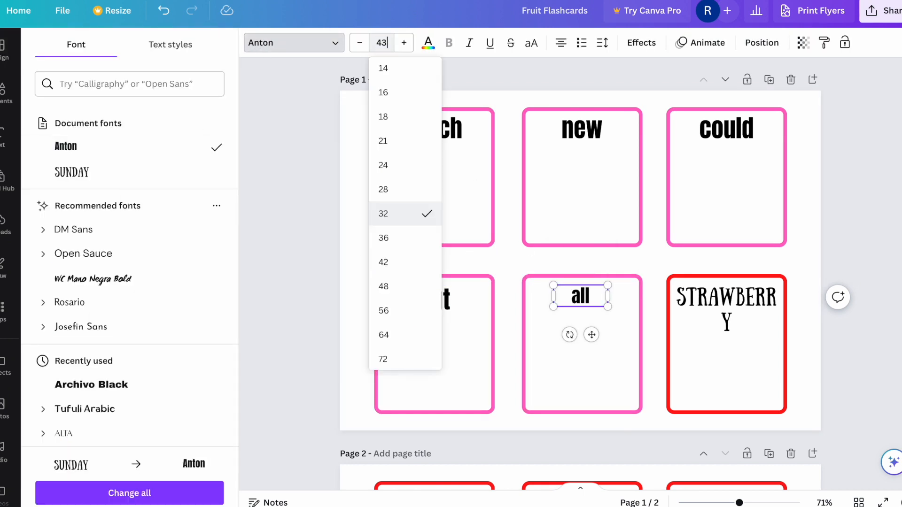
type("3")
key("Return")
Step: Replace the STRAWBERRY title with "our" in the Anton font at size 43
left_click(726, 300)
double_click(726, 298)
type("our")
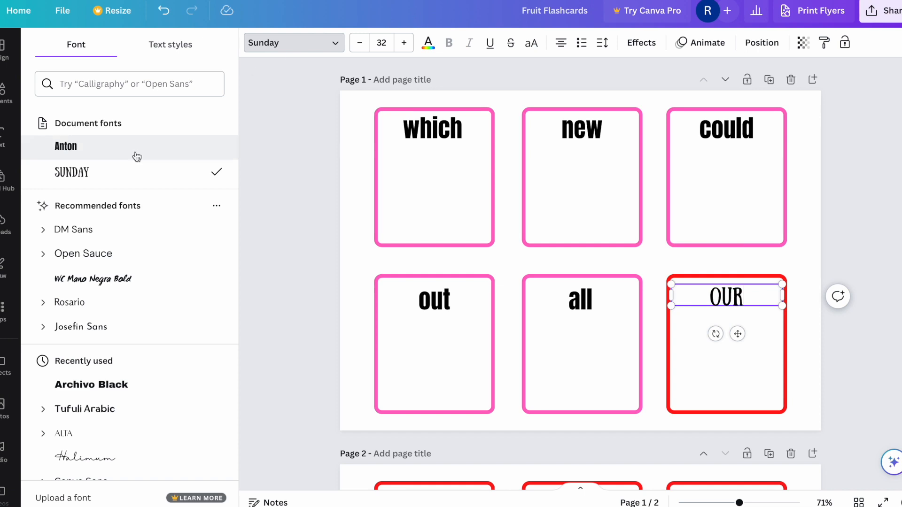
left_click(66, 146)
left_click(381, 43)
type("43")
key("Return")
Step: Recolour the border of the "our" card pink to match the other cards
key("Escape")
left_click(253, 43)
left_click(111, 179)
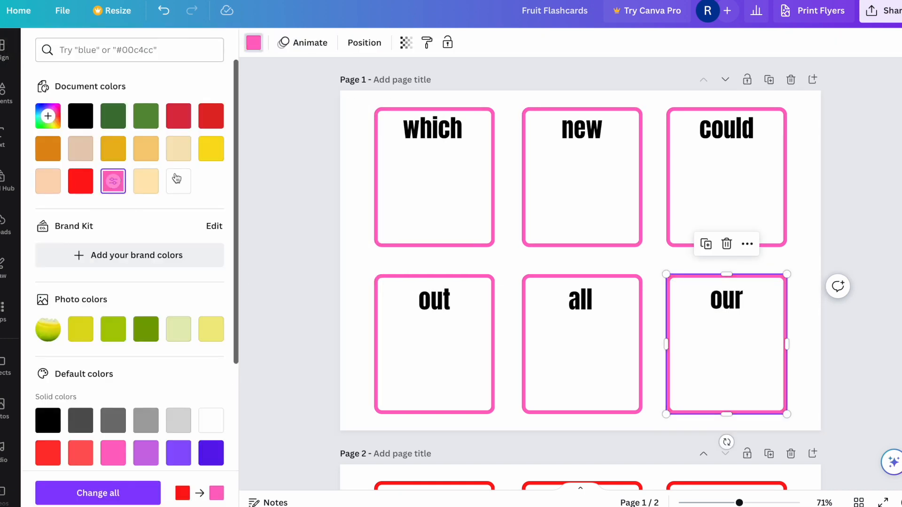
key("Escape")
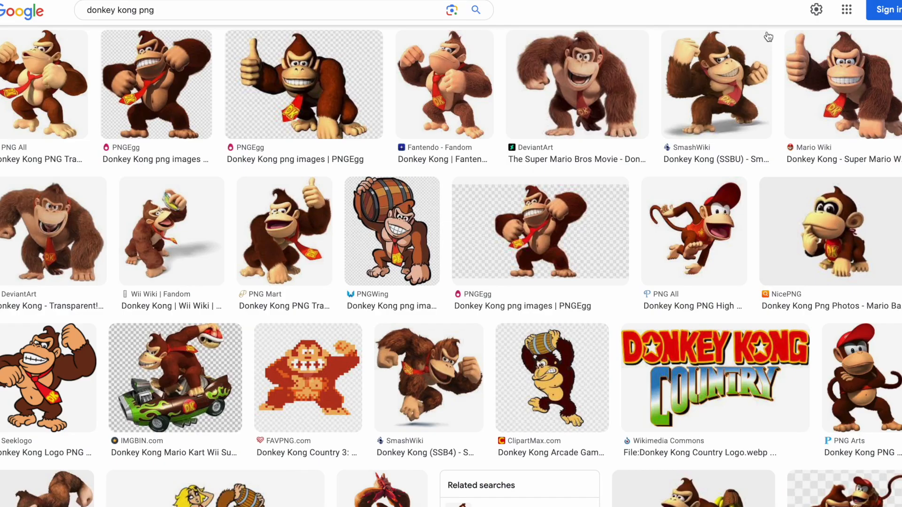
Step: Search Google Images for "princess peach png"
scroll(596, 131, "up", 3)
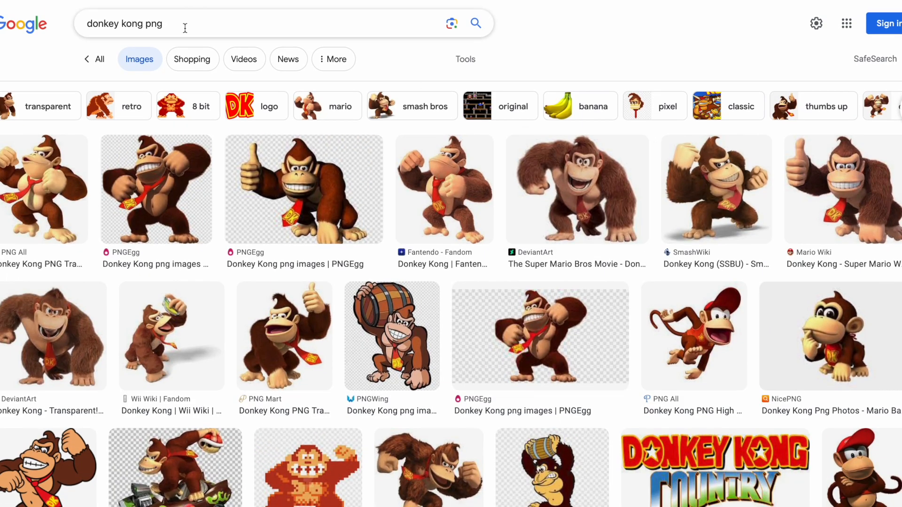
left_click(186, 24)
key("ctrl+a")
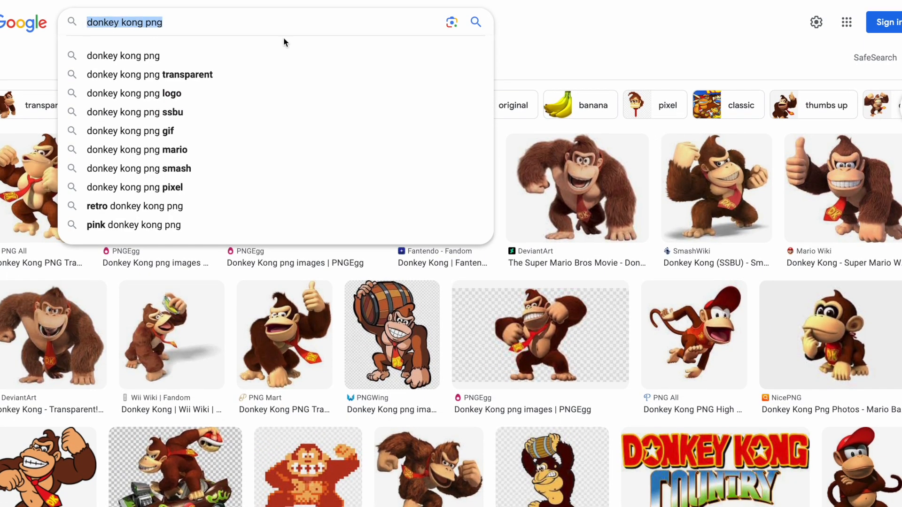
type("princ")
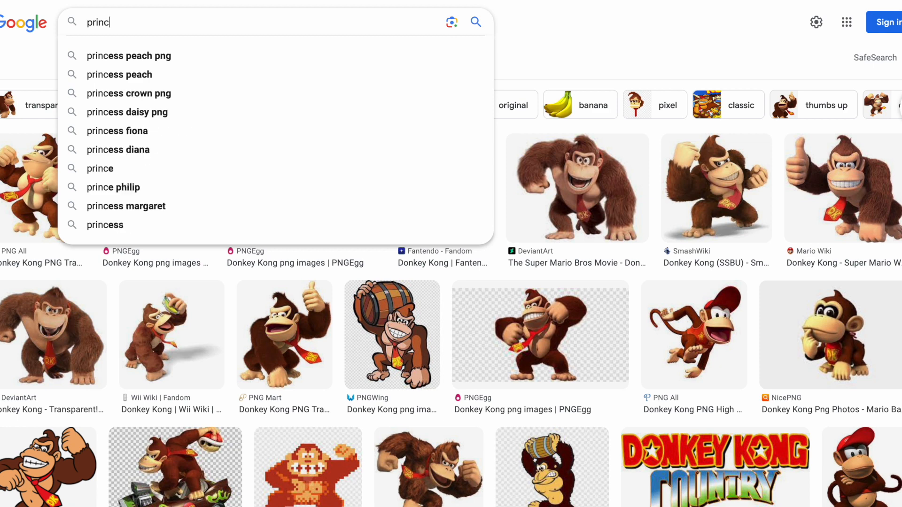
type("ess peac")
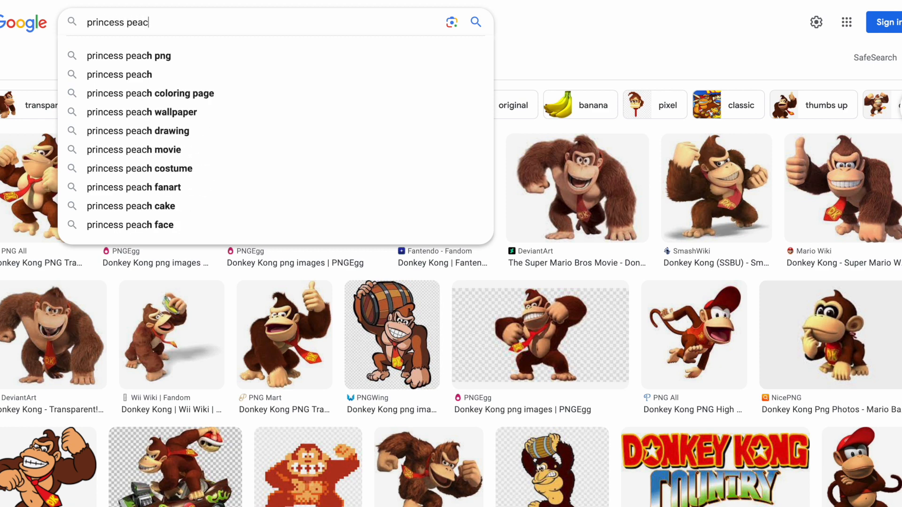
type("h png")
key("Return")
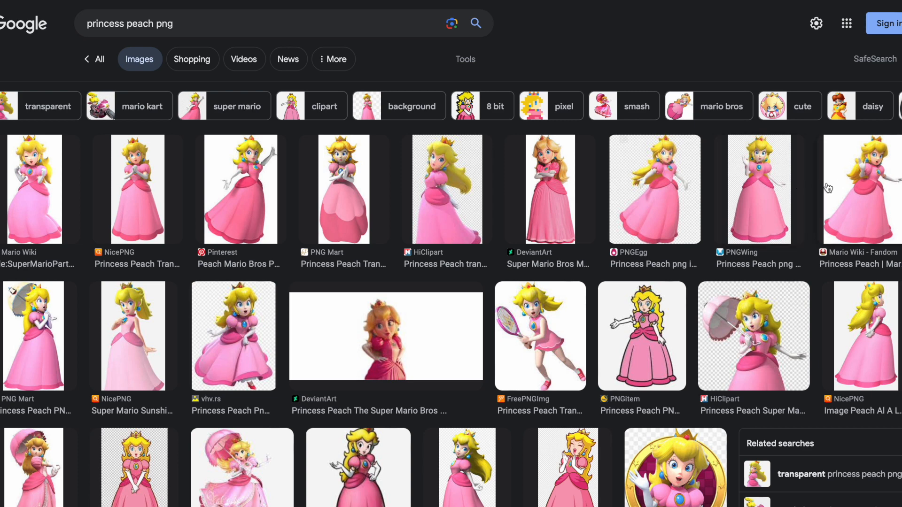
Step: Preview Princess Peach results and save the transparent image from Mario Wiki - Fandom to the desktop
left_click(153, 173)
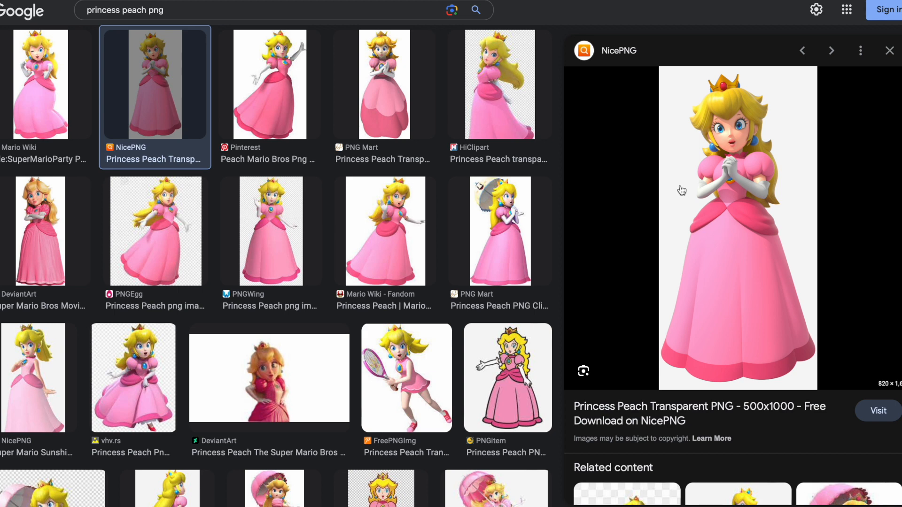
left_click(888, 52)
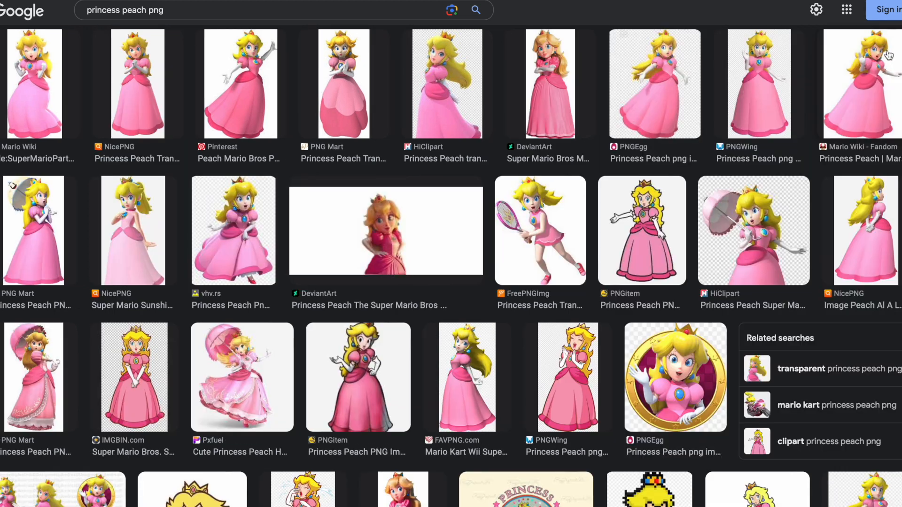
left_click(874, 92)
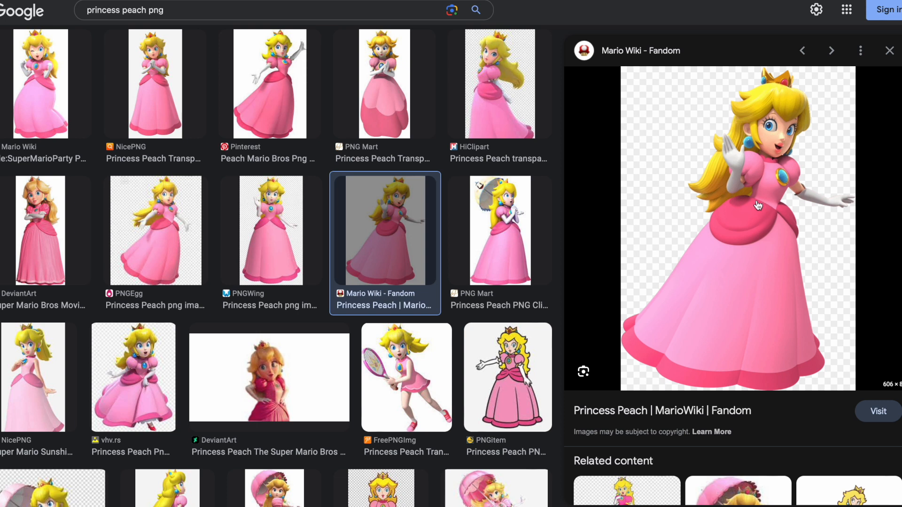
left_click_drag(756, 205, 901, 209)
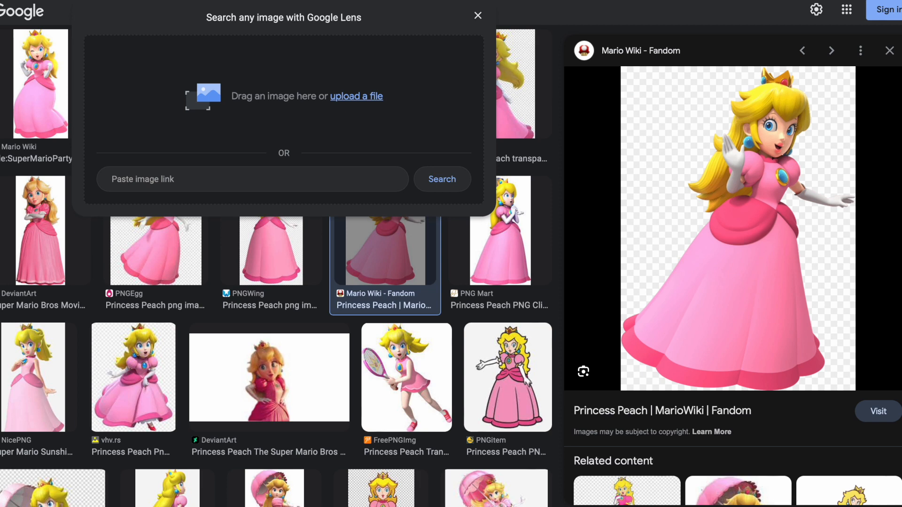
left_click(889, 53)
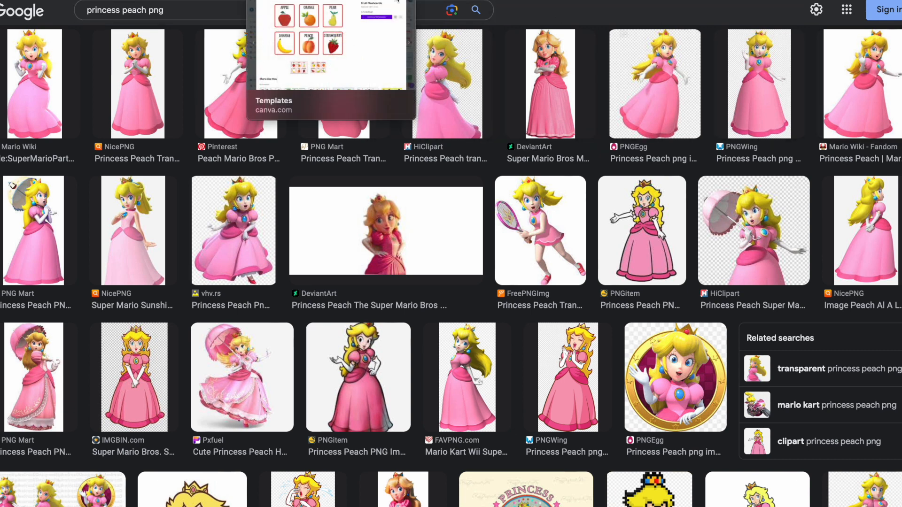
Step: Switch back to the Canva flashcards design and upload MPSS_Peach.webp from the Desktop folder
left_click(531, 1)
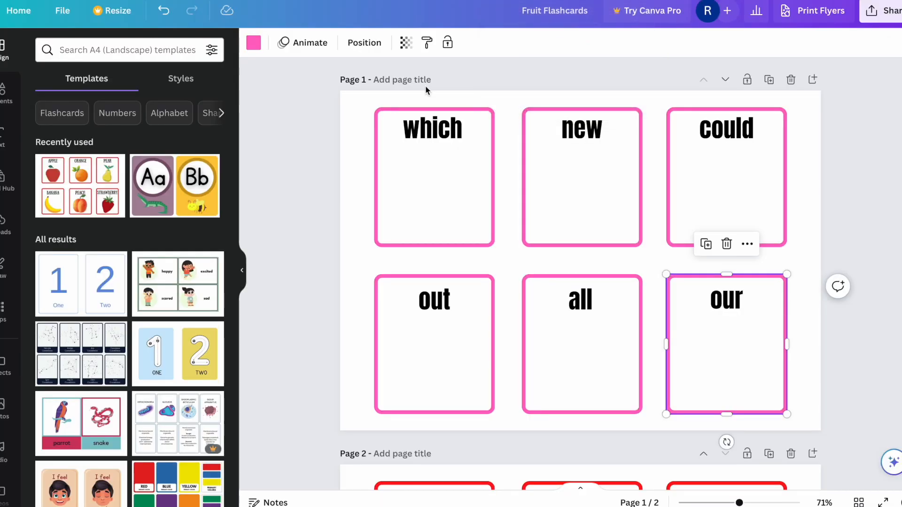
left_click(7, 212)
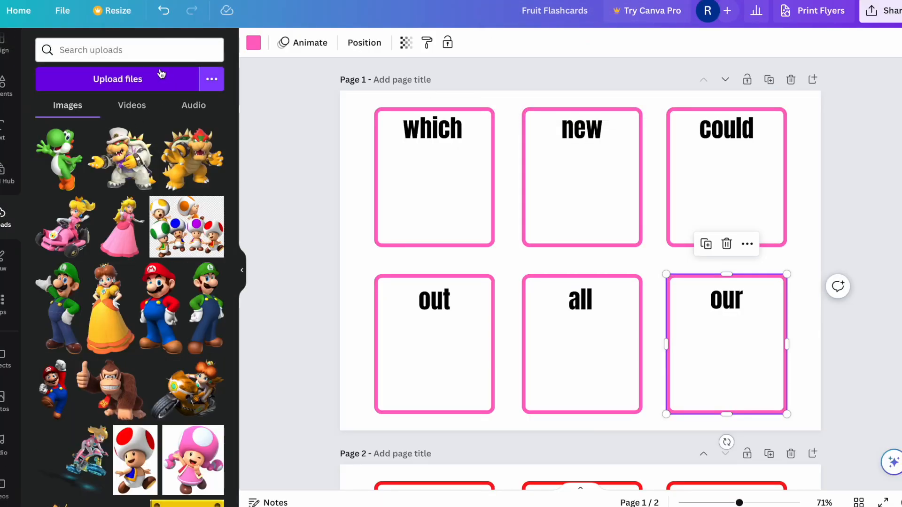
left_click(117, 79)
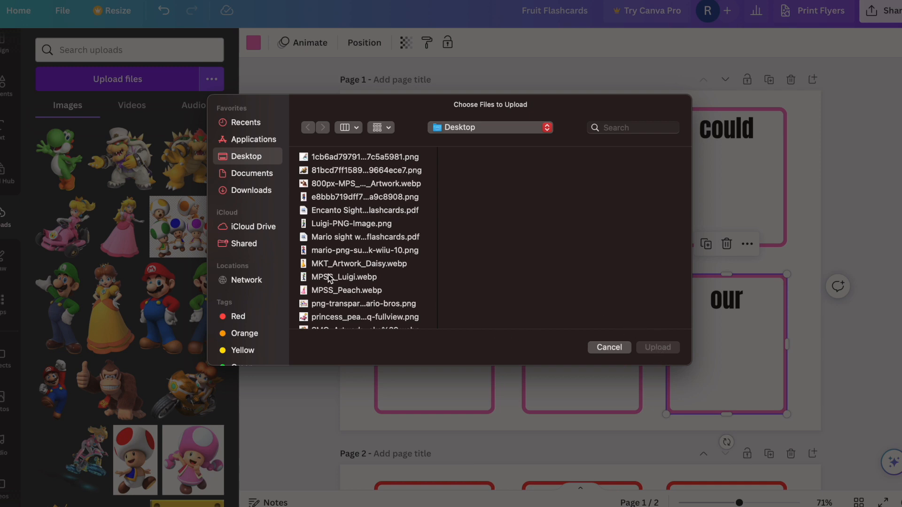
left_click(334, 290)
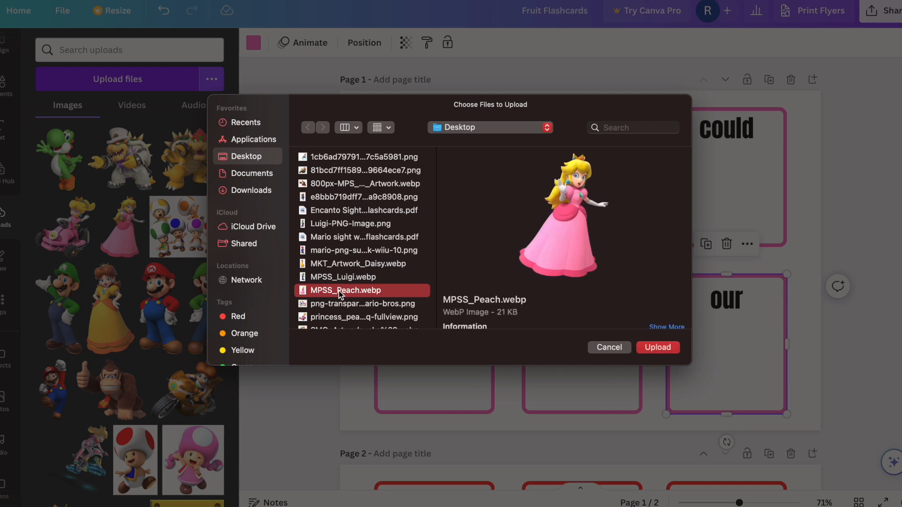
left_click(647, 350)
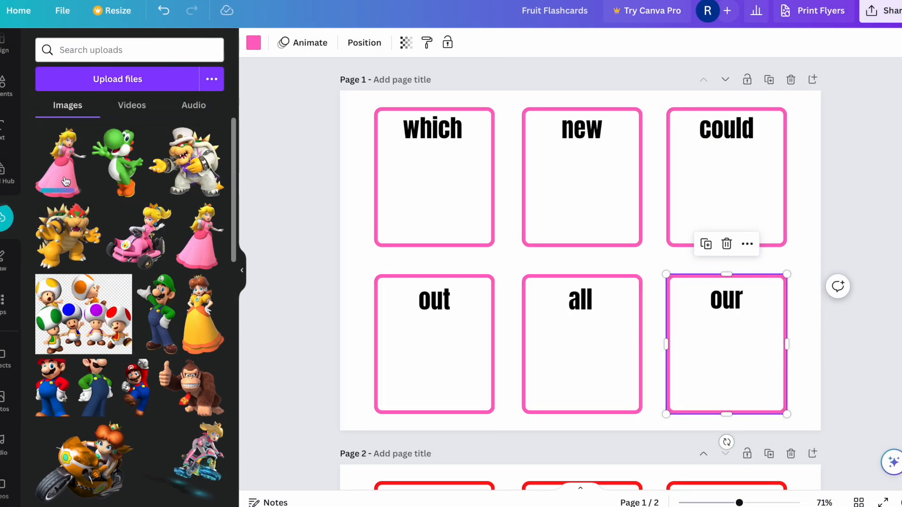
Step: Place the uploaded Princess Peach image on the "which" card, scaled down to fit under the word inside the border
left_click_drag(59, 182, 382, 168)
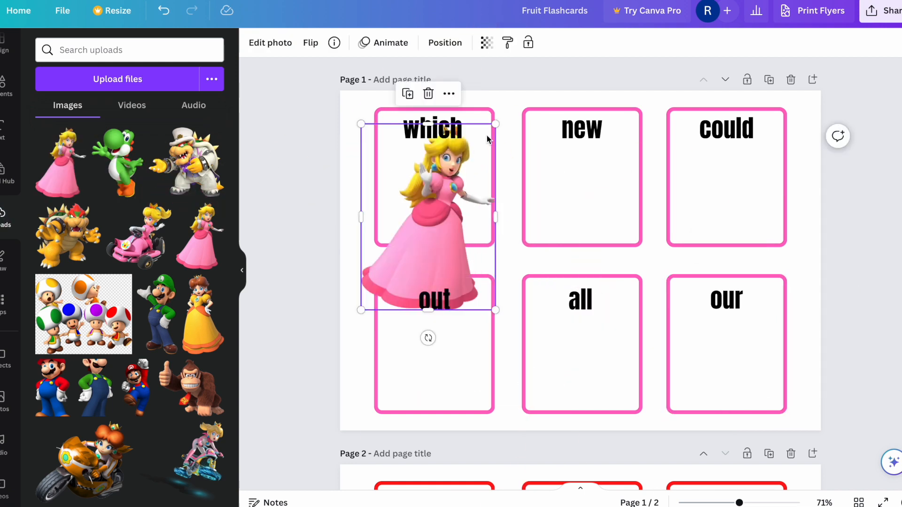
left_click_drag(496, 122, 446, 192)
left_click_drag(409, 261, 434, 209)
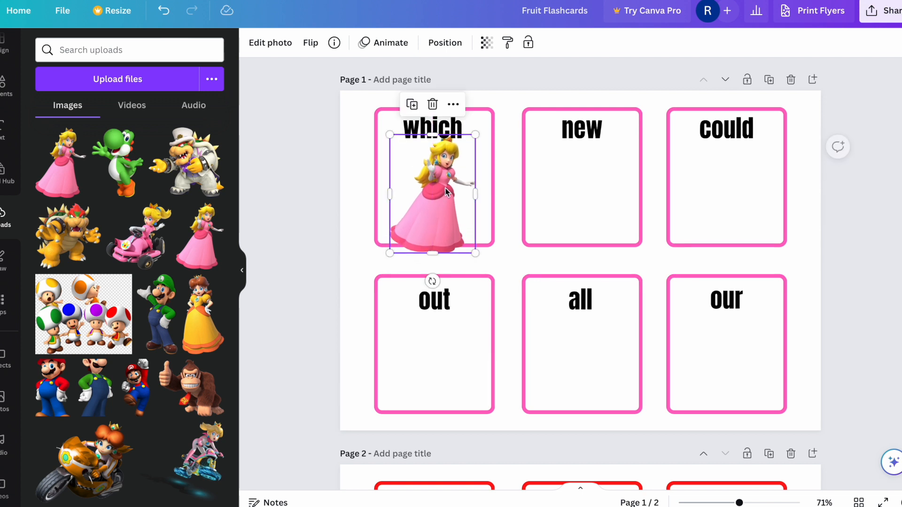
left_click_drag(475, 135, 461, 154)
left_click_drag(423, 235, 429, 220)
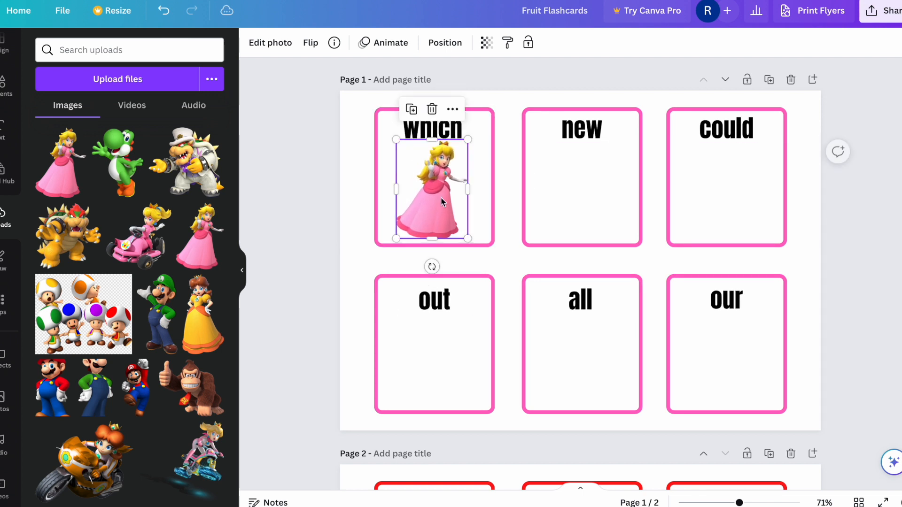
left_click_drag(465, 142, 462, 146)
left_click(481, 196)
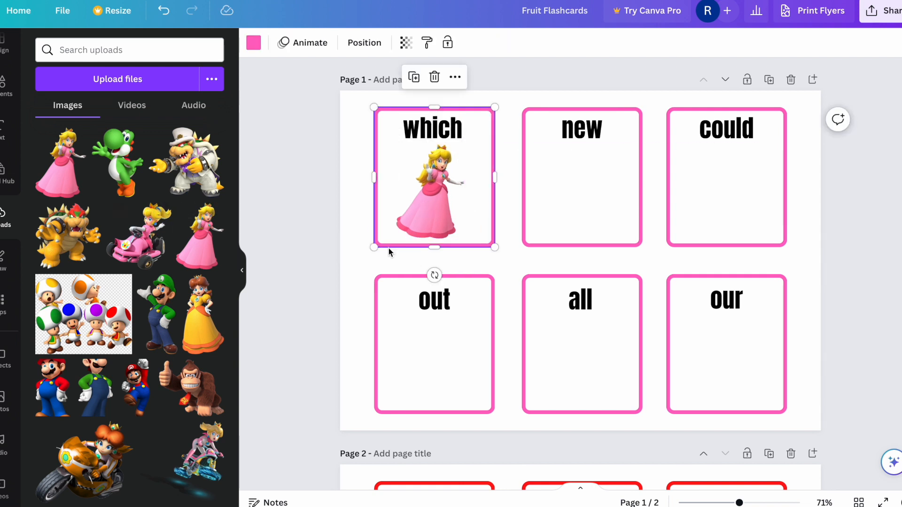
Step: Add the Bowser image to the "new" card, shrunk and centred beneath the word
left_click(68, 233)
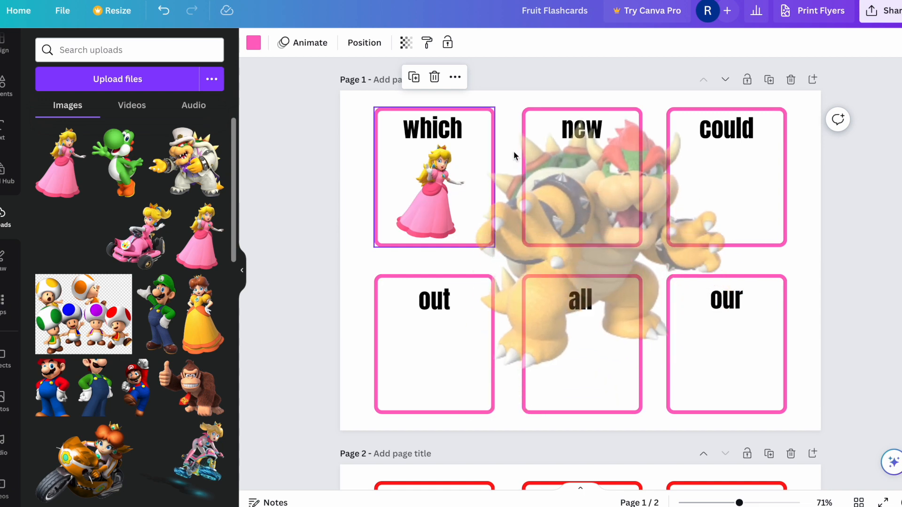
left_click_drag(726, 116, 580, 261)
left_click_drag(527, 315, 580, 194)
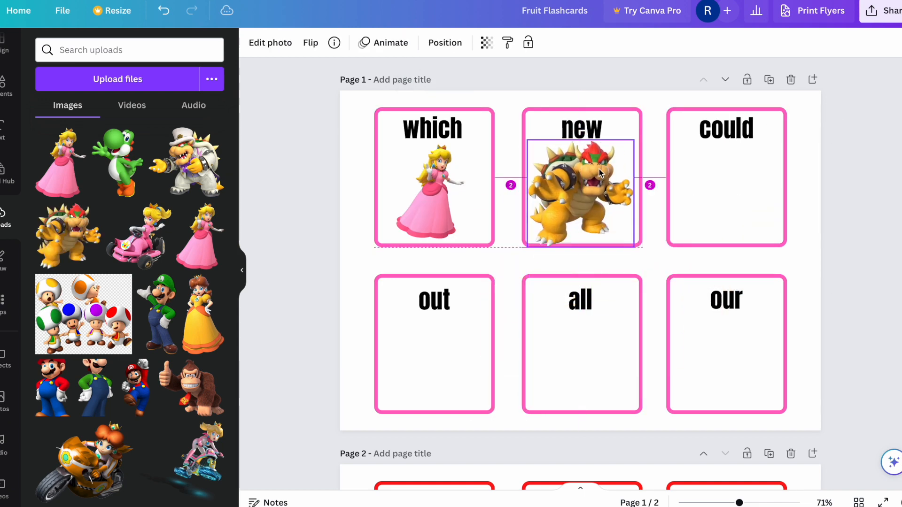
left_click_drag(634, 141, 625, 149)
left_click_drag(580, 195, 588, 190)
Step: Add the Luigi image to the "could" card, resized to fit centred below the word
left_click_drag(151, 282, 687, 159)
left_click_drag(768, 139, 710, 247)
left_click_drag(684, 303, 722, 186)
left_click_drag(755, 114, 740, 155)
left_click_drag(721, 195, 729, 184)
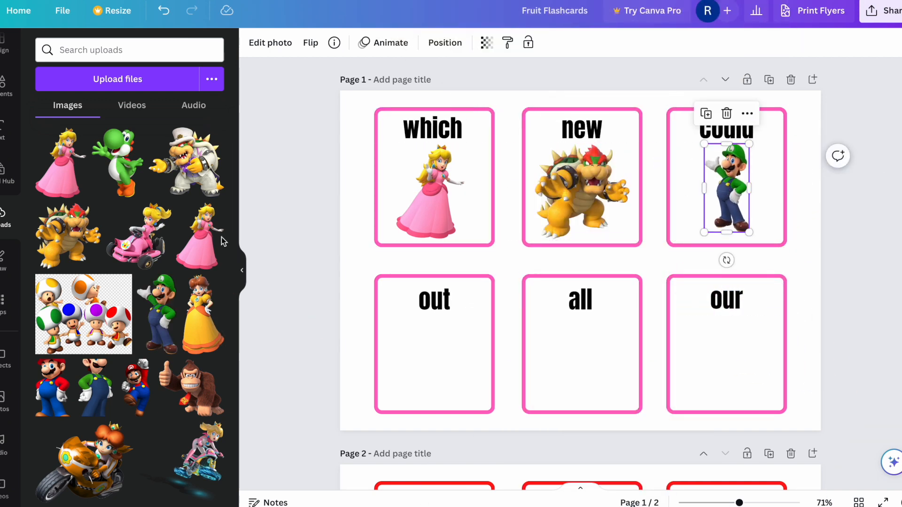
Step: Put the jumping Mario image on the "out" card, scaled down and centred under the word
left_click_drag(154, 395, 446, 357)
left_click_drag(524, 274, 435, 295)
left_click_drag(476, 274, 466, 328)
left_click_drag(437, 363, 443, 363)
Step: Insert the standing Princess Daisy image in the orange dress on the "all" card, resized to fit below the word
scroll(157, 376, "down", 3)
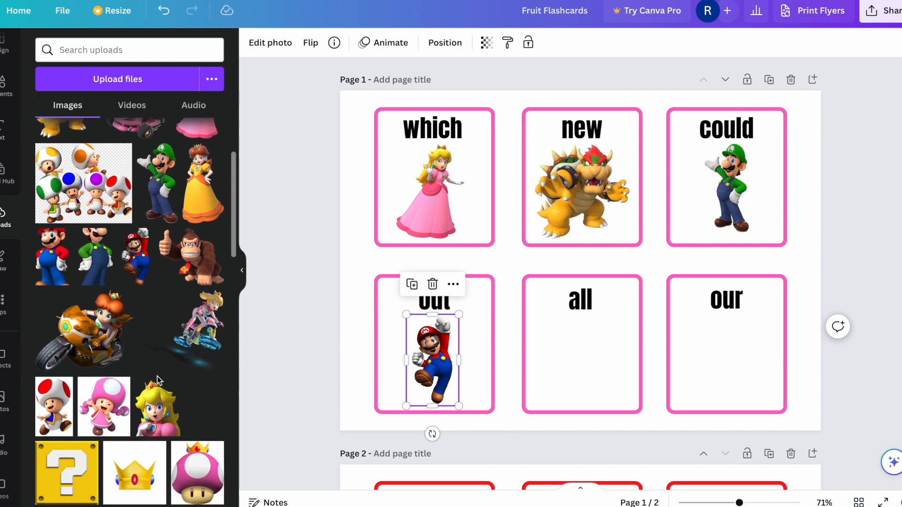
left_click_drag(199, 184, 560, 320)
left_click_drag(653, 257, 595, 372)
left_click_drag(577, 410, 590, 346)
left_click_drag(610, 309, 600, 326)
left_click_drag(585, 368, 587, 357)
left_click_drag(598, 394, 604, 406)
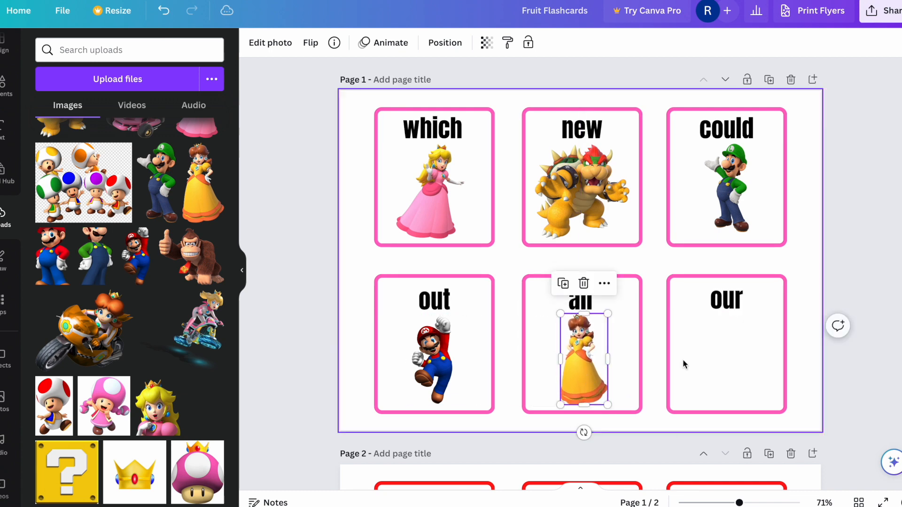
Step: Add the green Yoshi image to the "our" card, reduced and centred beneath the word
left_click(705, 358)
scroll(127, 305, "up", 5)
left_click_drag(117, 155, 647, 300)
left_click_drag(803, 247, 708, 368)
left_click_drag(667, 398, 717, 311)
left_click_drag(757, 281, 738, 342)
left_click_drag(701, 370, 735, 359)
left_click(802, 309)
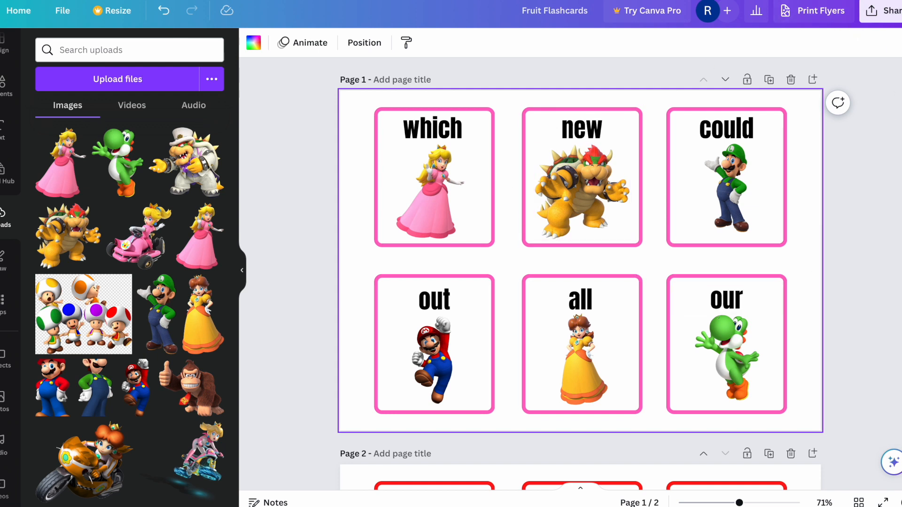
Step: Open the design's download settings and choose PDF Print as the file type
left_click(890, 14)
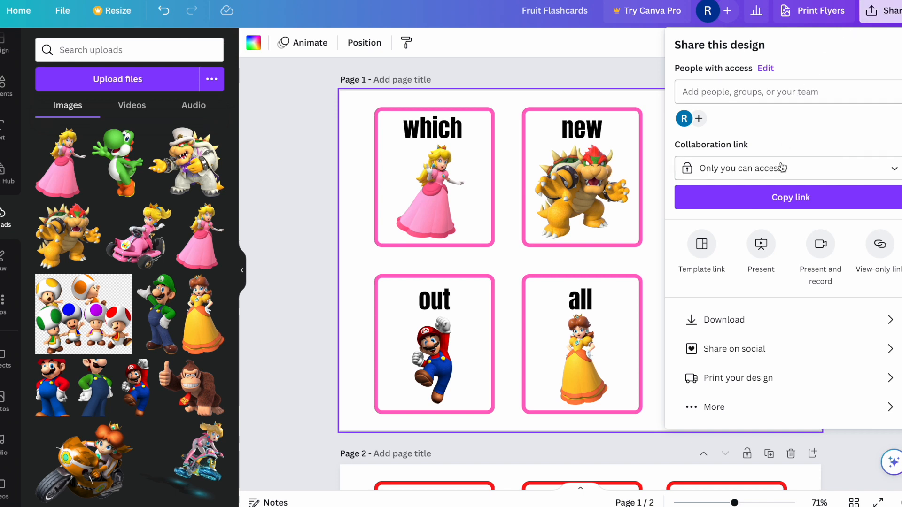
left_click(753, 324)
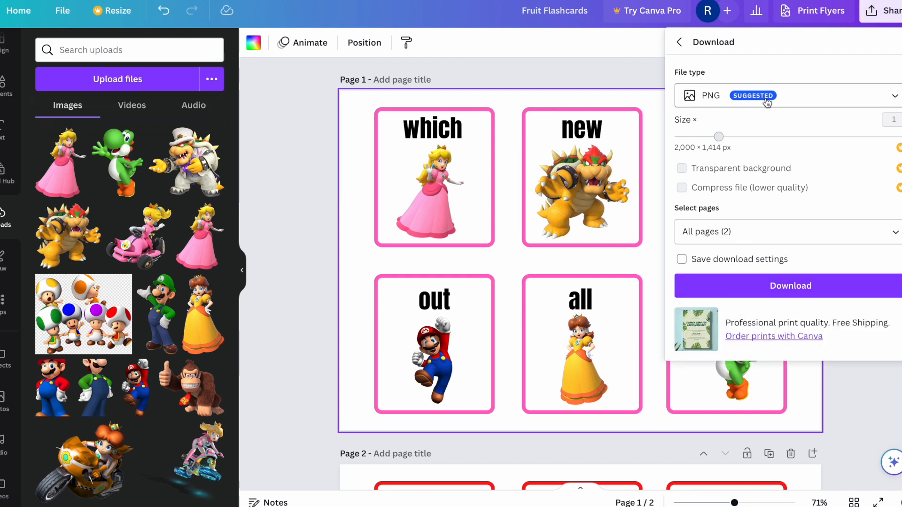
left_click(783, 103)
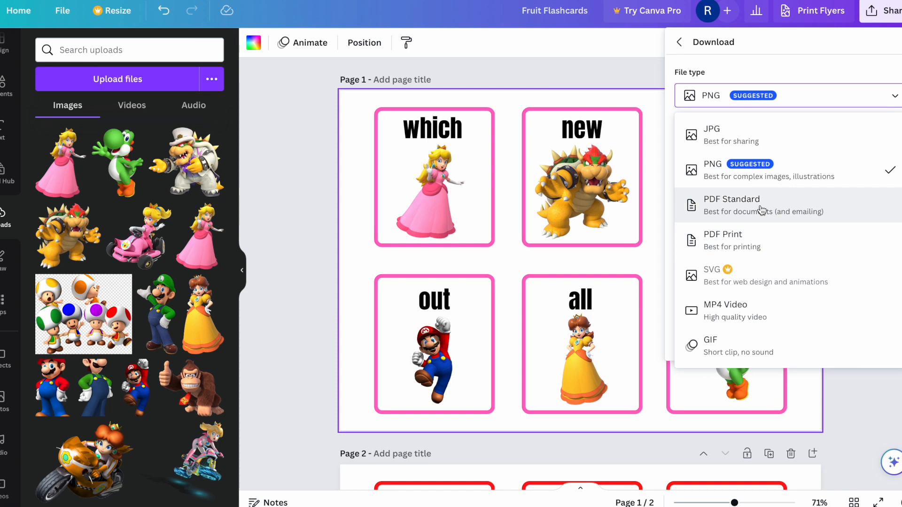
left_click(750, 253)
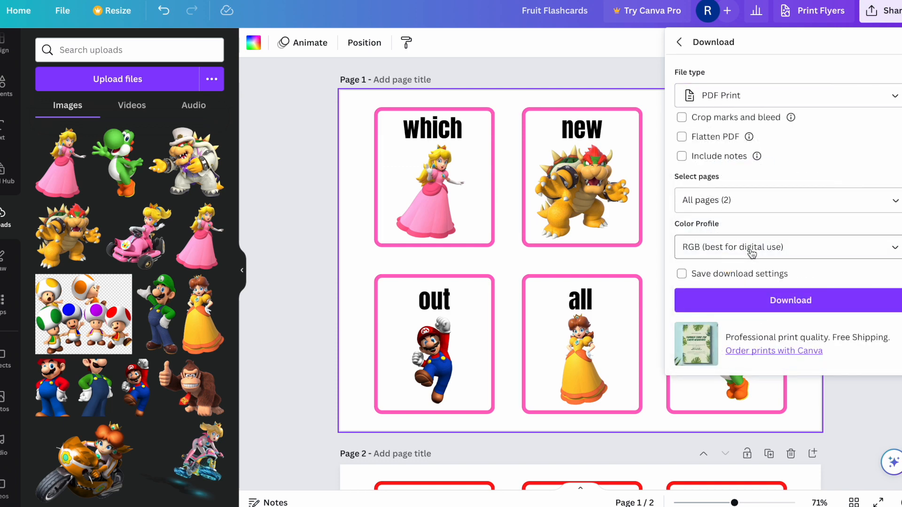